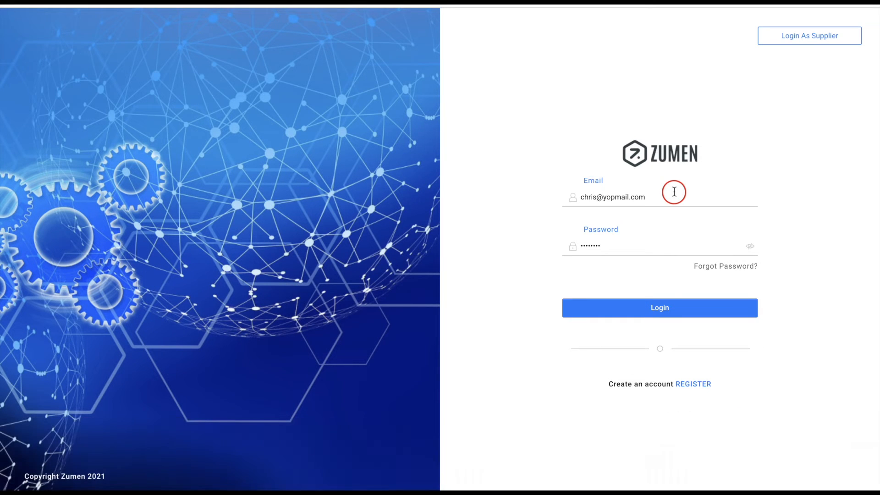
- Switch to the supplier login and open the supplier registration form
click(806, 33)
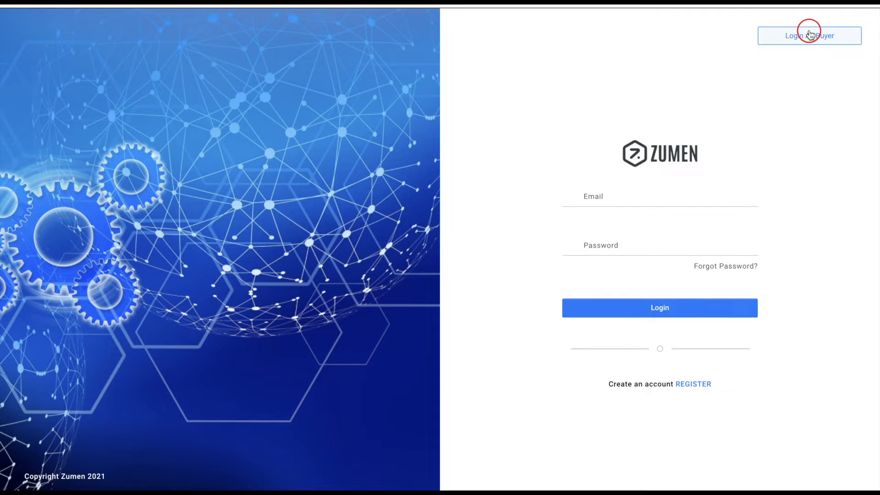
click(689, 384)
- Enter legal entity 'Thompsons Inc' plus the primary contact's e-mail, full name and mobile number
click(513, 125)
text(Th)
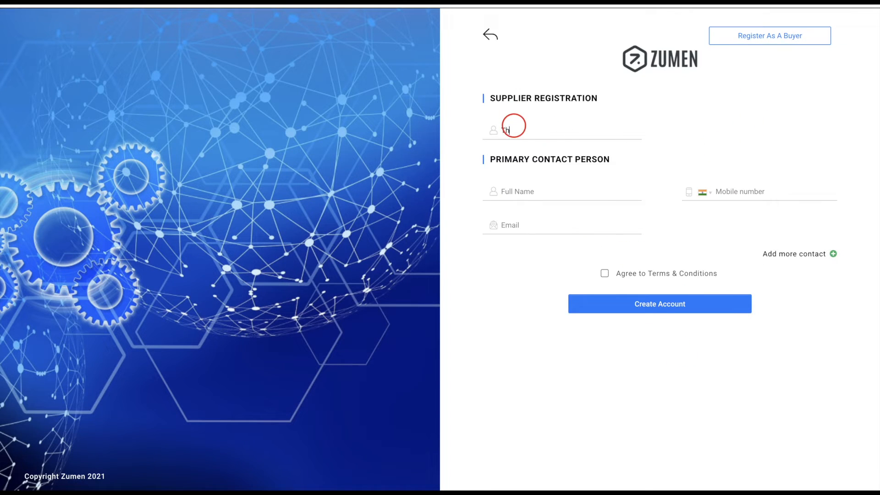
text(ompsons Inc)
click(517, 222)
key(ctrl+v)
click(561, 191)
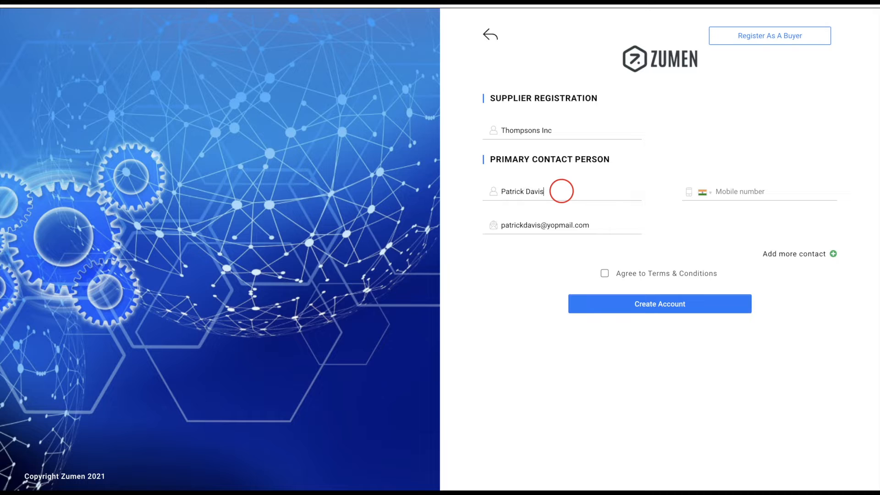
click(746, 190)
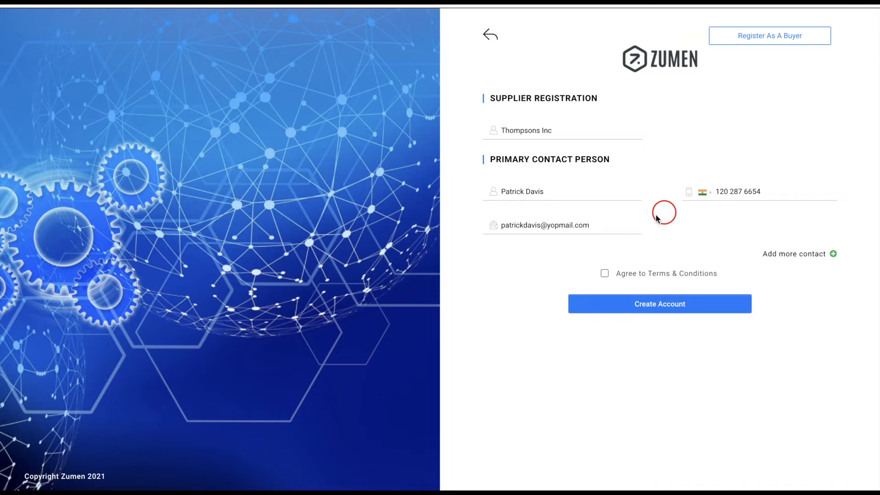
- Add and remove an extra contact, accept the terms, and create the supplier account
click(832, 254)
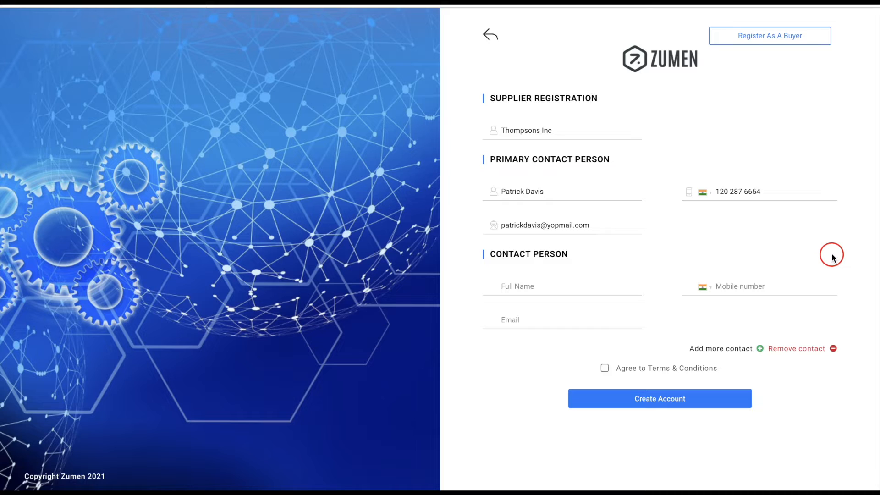
click(778, 349)
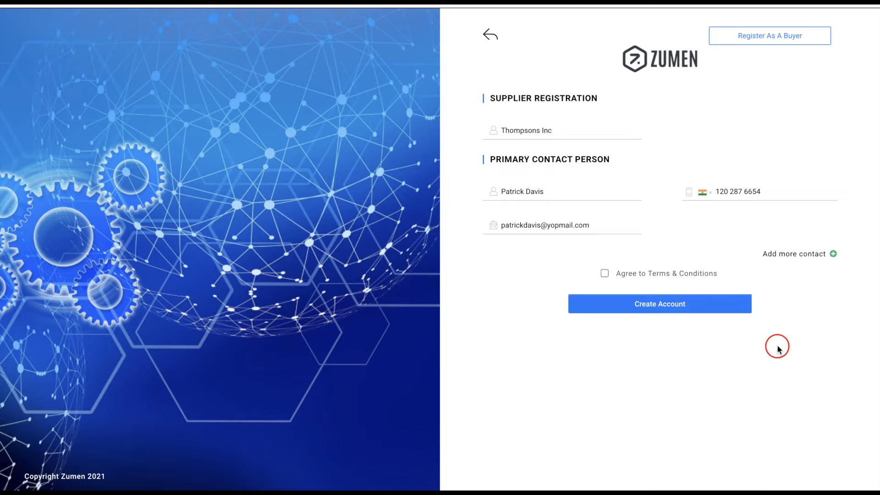
click(605, 277)
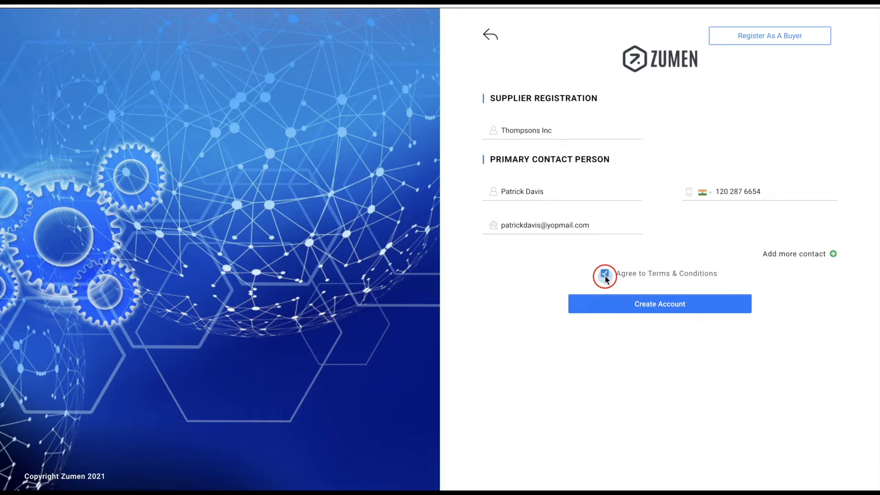
click(625, 303)
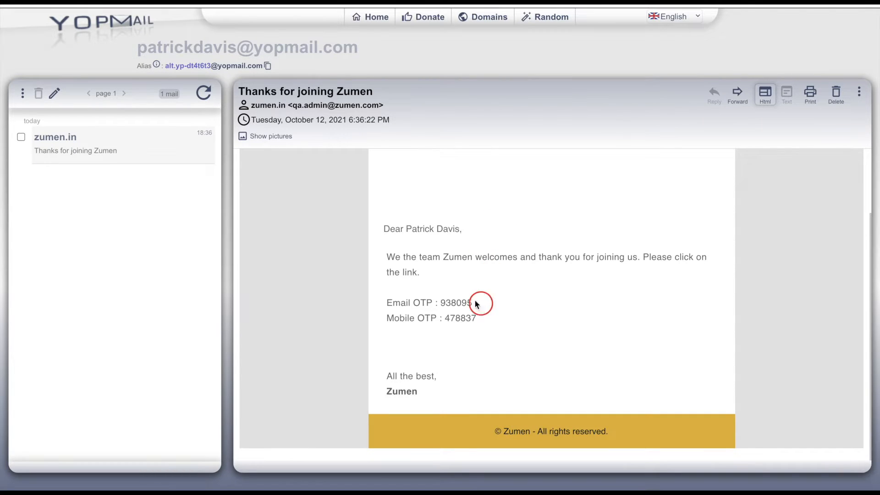
- Follow the verification link in the 'Thanks for joining Zumen' email
click(410, 274)
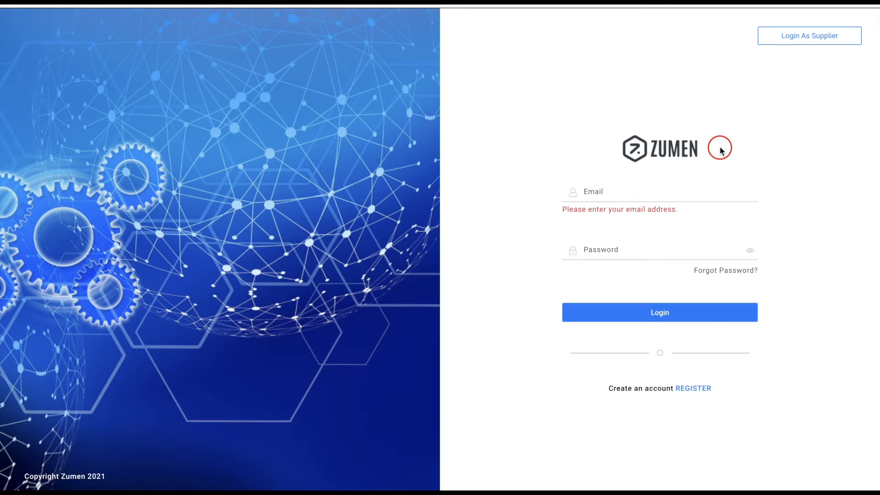
- Log in as the supplier with the registered e-mail and account password
click(804, 39)
click(654, 196)
key(ctrl+a)
key(ctrl+v)
click(612, 250)
key(ctrl+a)
key(BackSpace)
text(passwor)
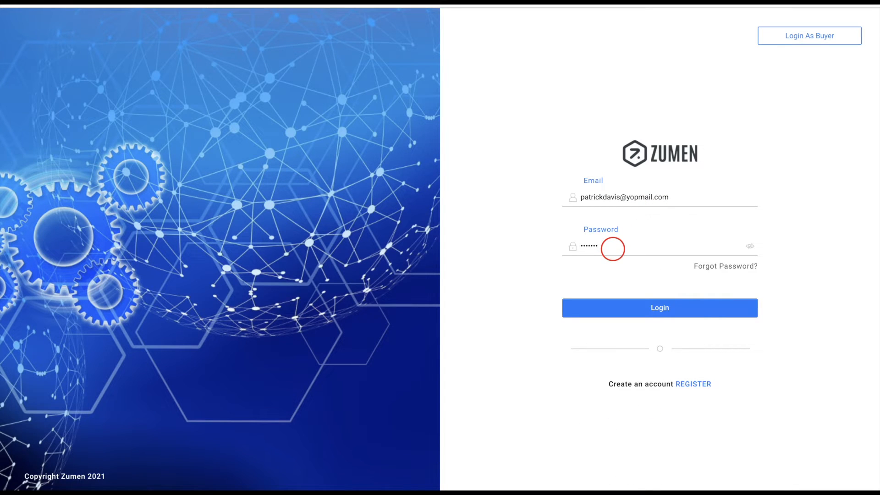
text(d)
click(631, 305)
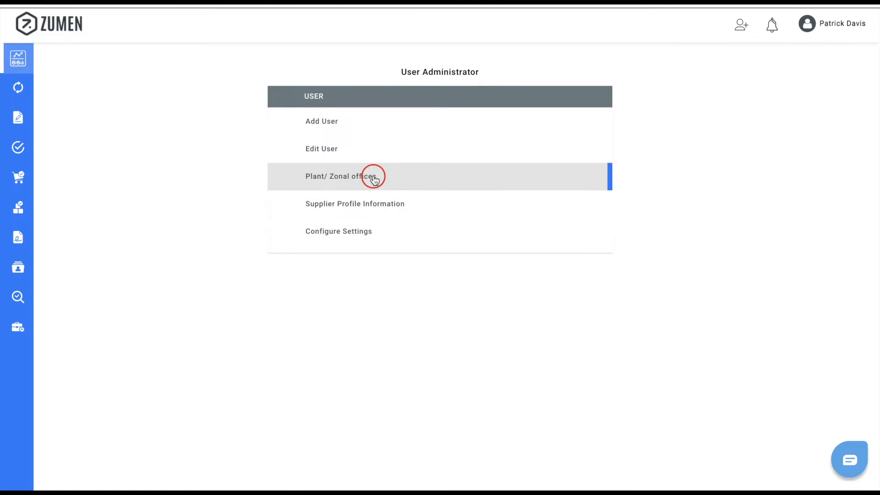
- Save a Placerville office with Location Id 01 under Thompsons Inc, then view the Buyer List
click(420, 177)
click(207, 134)
click(198, 154)
click(341, 131)
text(01)
click(540, 132)
text(Thompsons Inc)
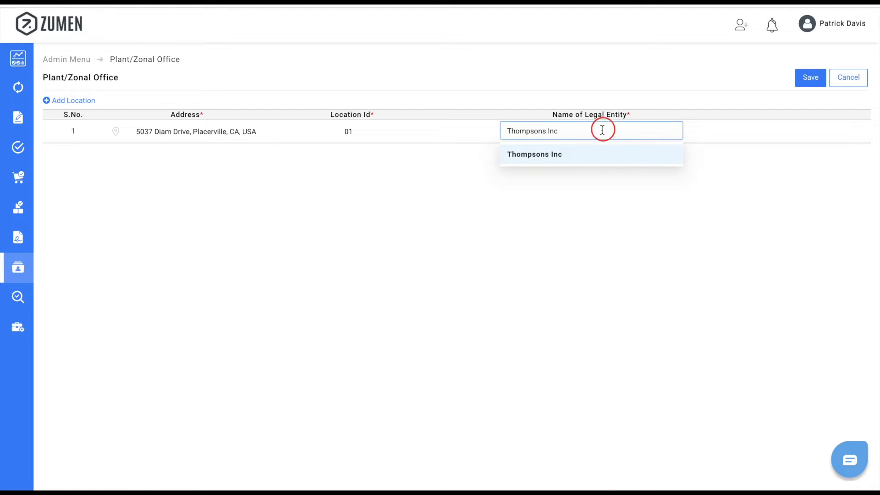
click(556, 155)
click(808, 78)
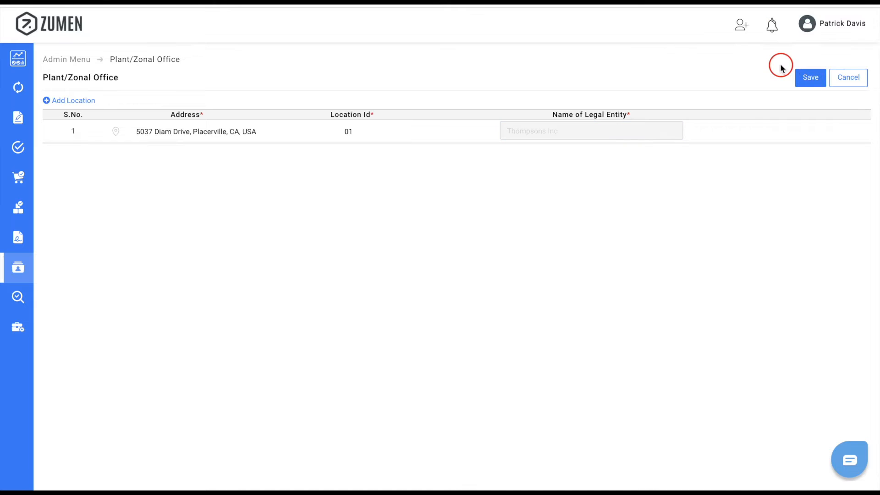
click(29, 269)
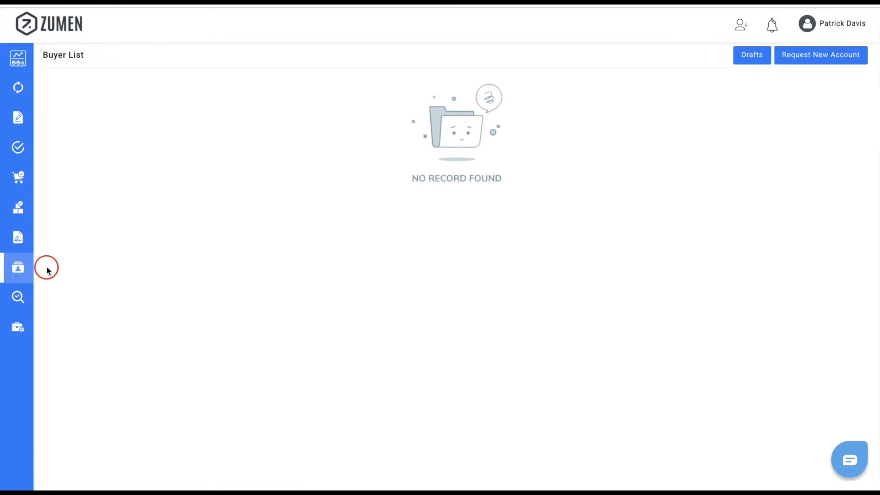
- Start a new account request with buyer organization Shelby American
click(815, 56)
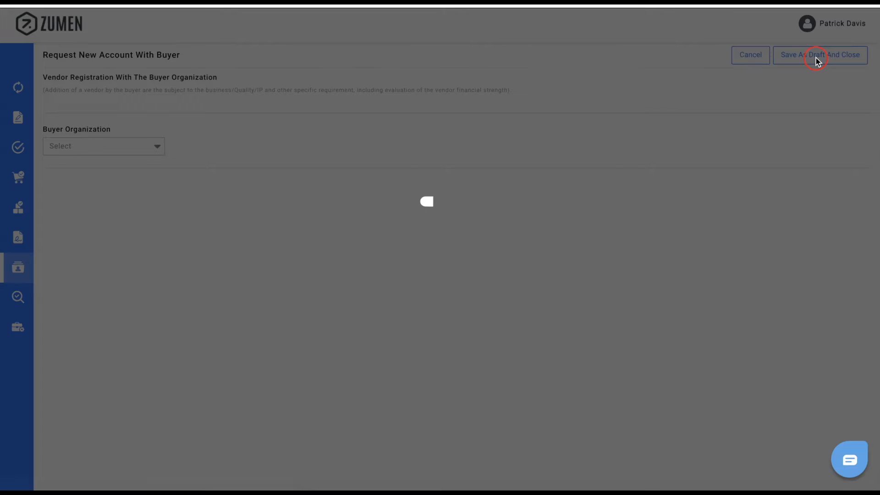
click(158, 148)
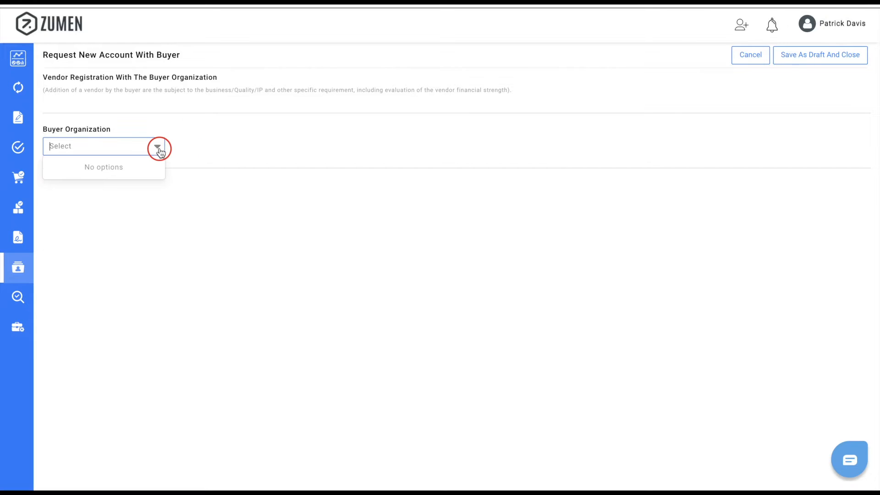
text(shel)
click(83, 165)
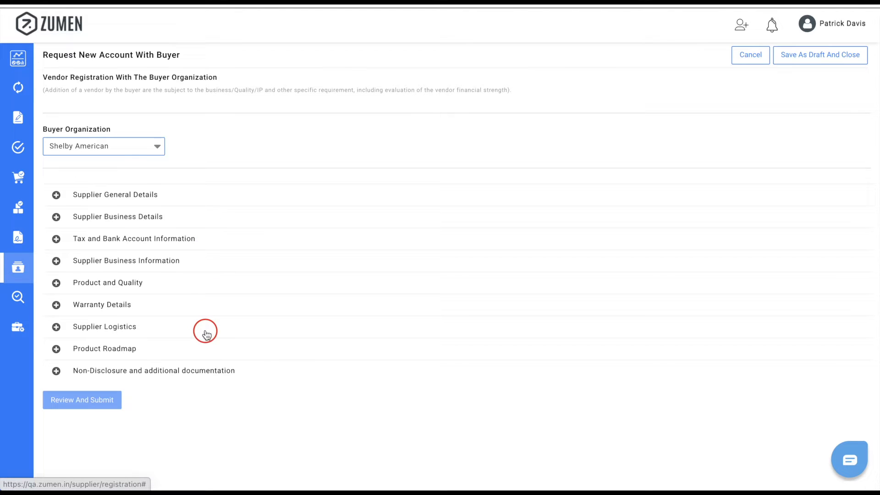
- Expand Supplier General Details and validate them
click(56, 195)
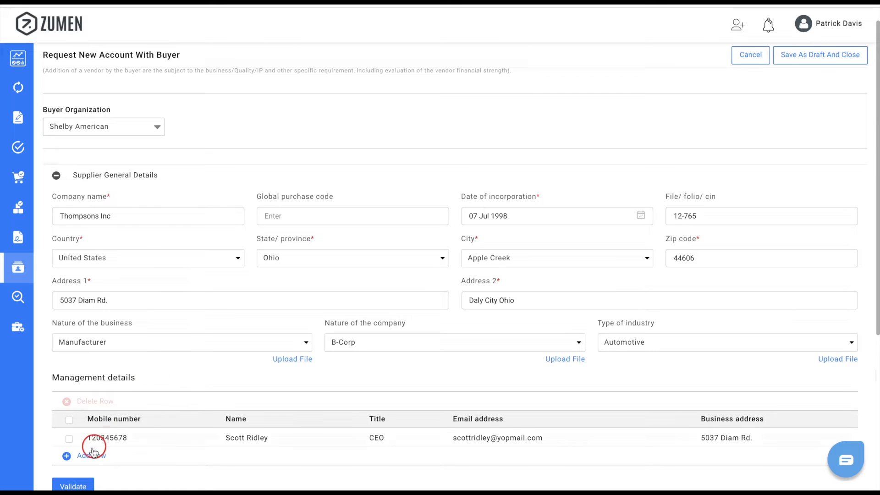
click(77, 484)
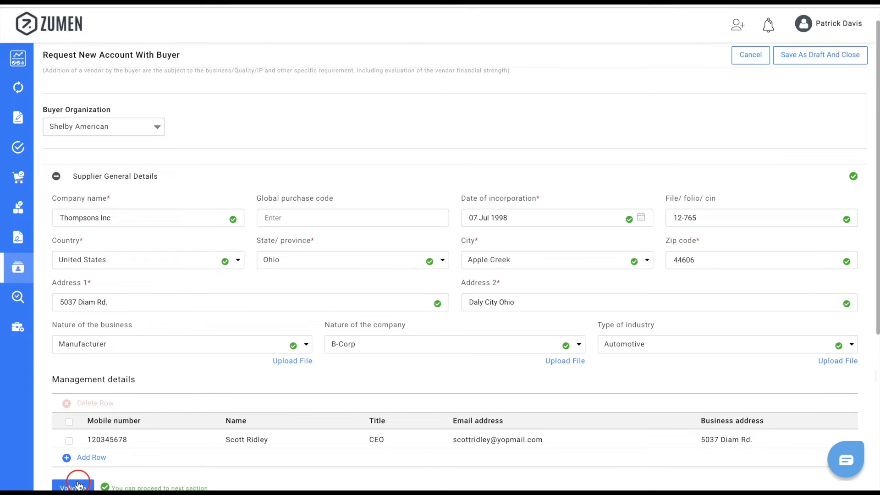
scroll(76, 481, down, 5)
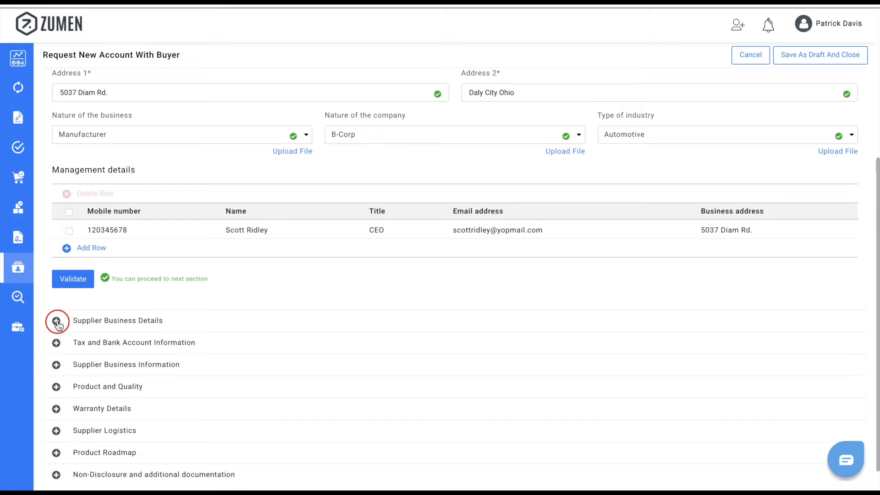
- Review the related-entity and business contact rows in Supplier Business Details and validate them
click(56, 321)
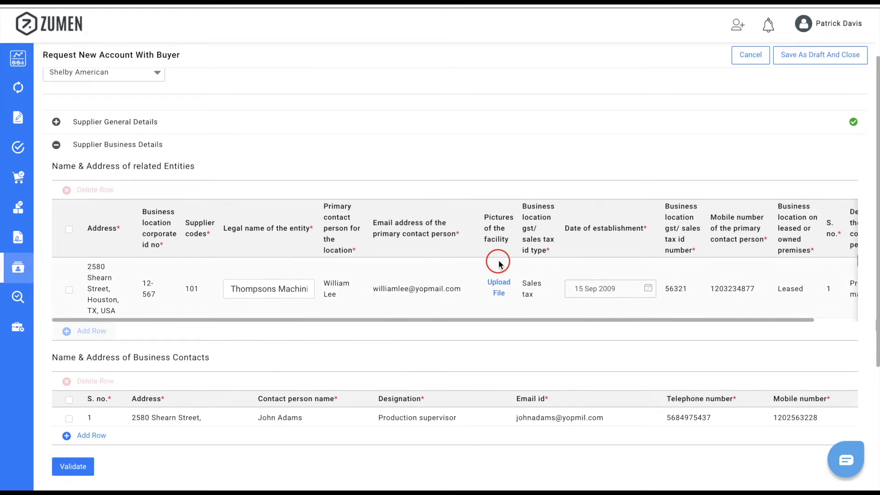
click(73, 469)
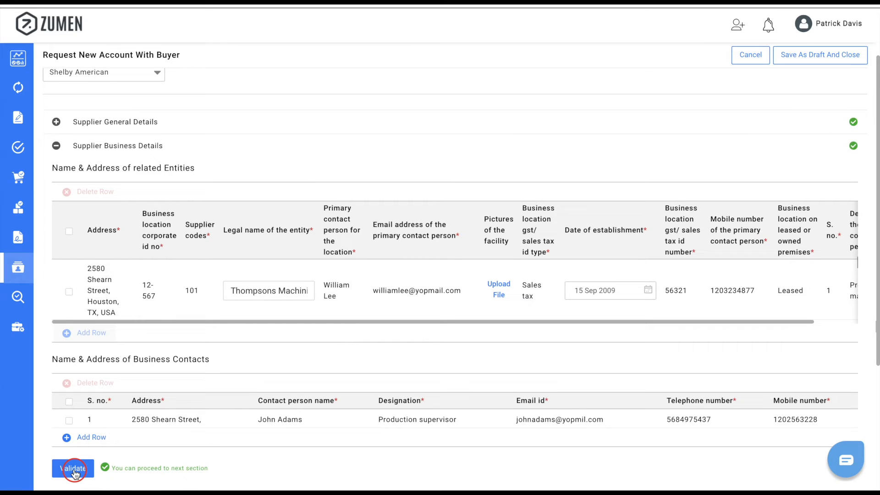
scroll(197, 415, down, 3)
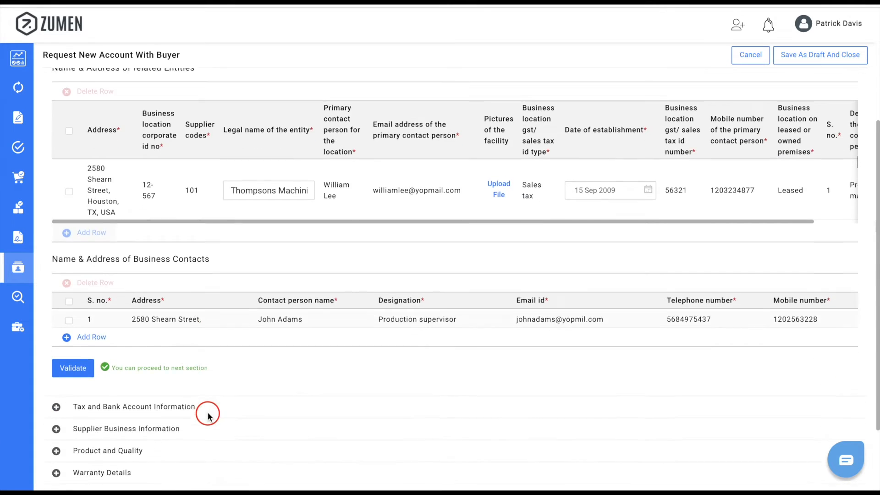
- Expand Tax and Bank Account Information and look over its empty TAX IDs and bank fields
click(57, 367)
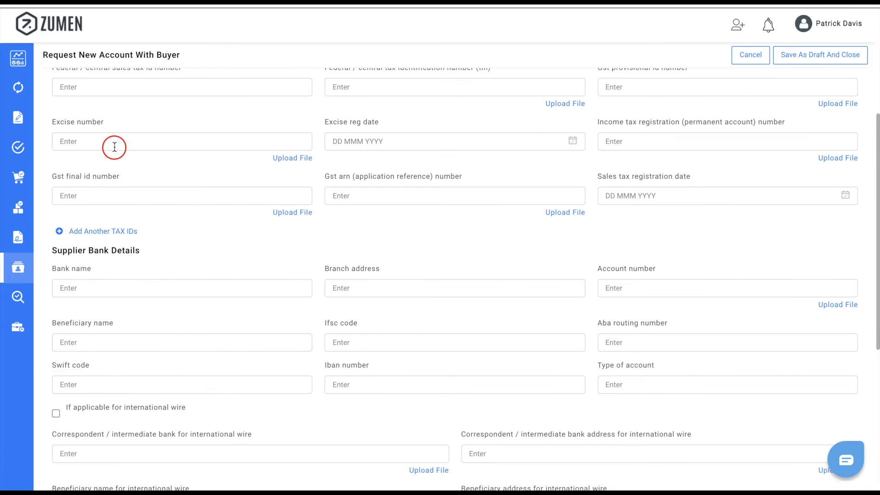
scroll(114, 145, up, 3)
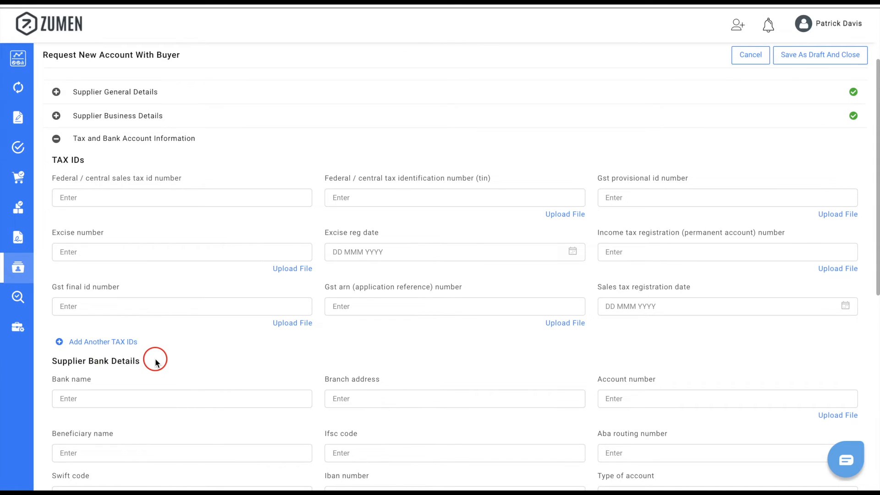
scroll(155, 362, down, 8)
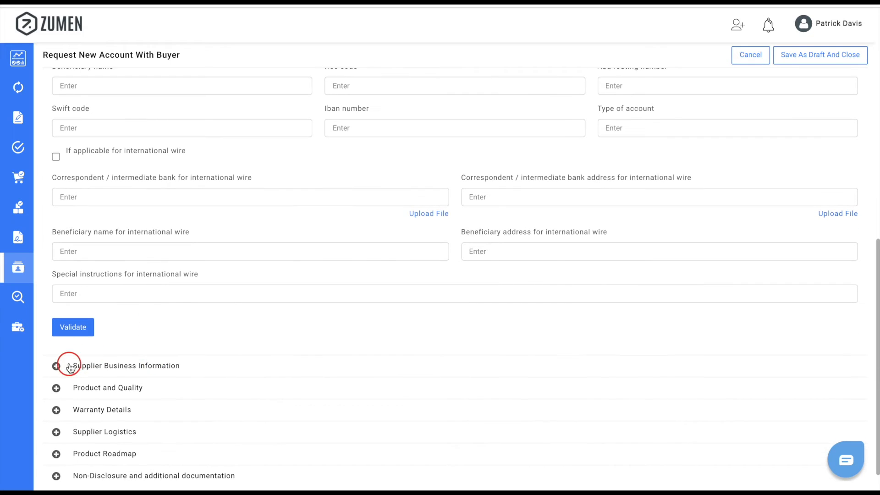
- Expand Supplier Business Information and browse its partners, Major customers and personnel tables
click(70, 367)
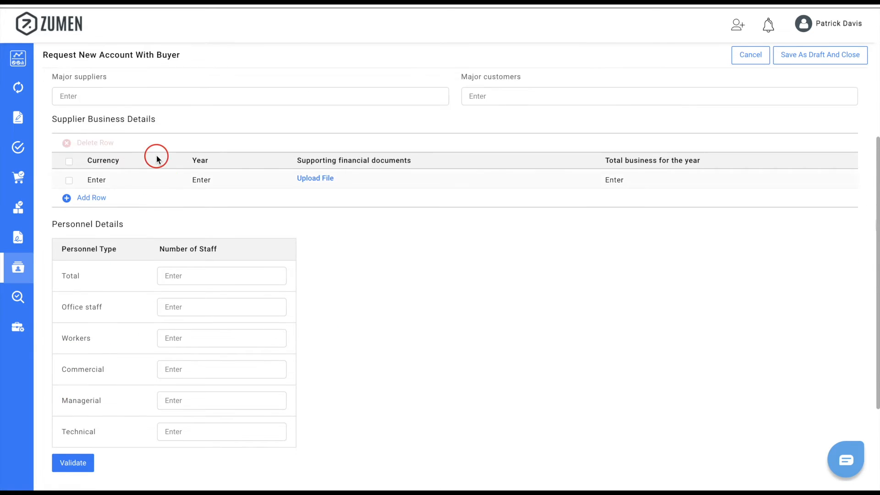
scroll(156, 156, up, 2)
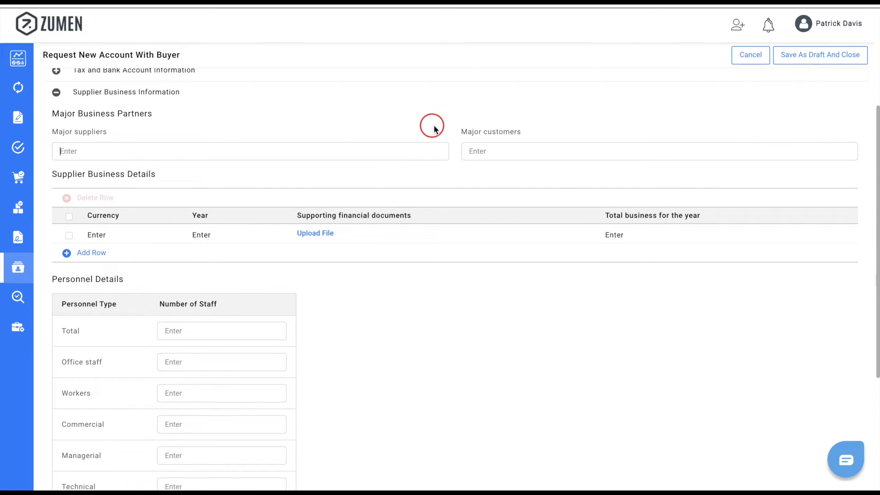
click(474, 151)
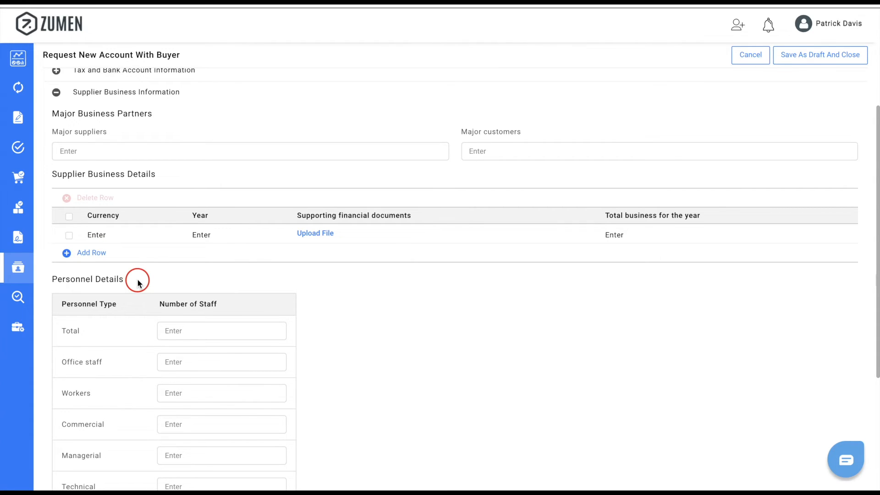
scroll(137, 283, down, 5)
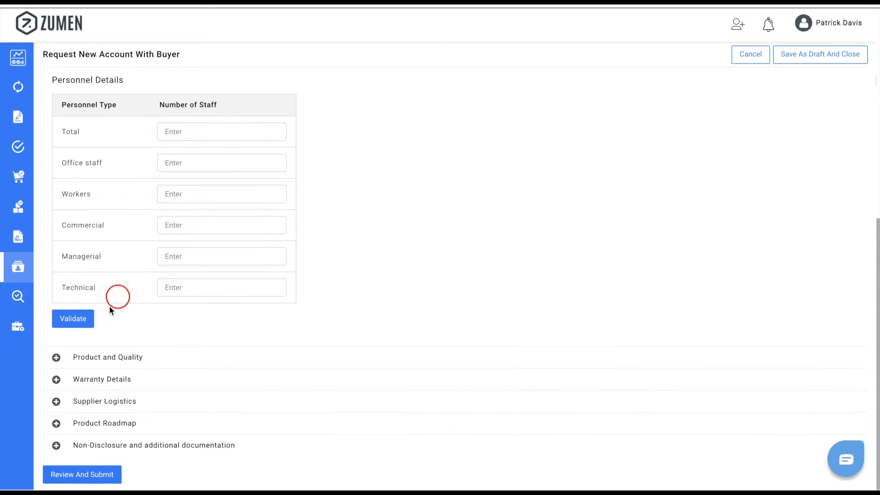
- Expand Product and Quality, Warranty Details, Supplier Logistics and Product Roadmap sections
click(57, 359)
scroll(55, 360, down, 10)
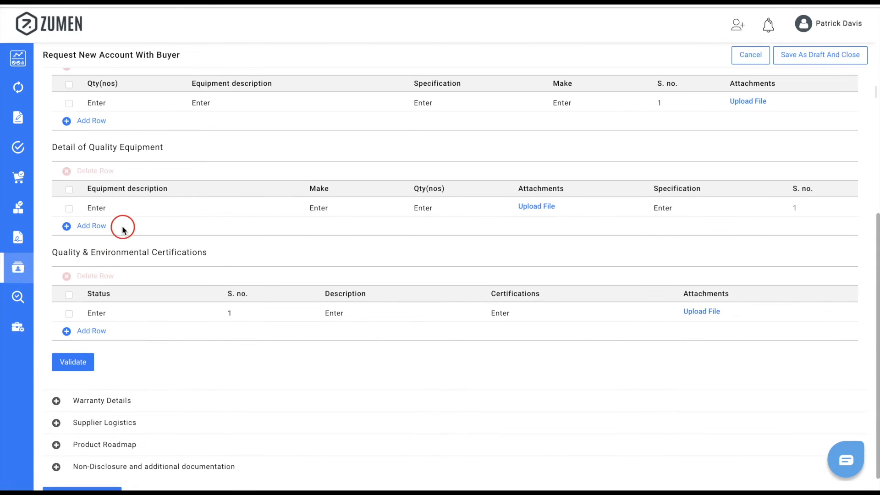
scroll(123, 228, up, 2)
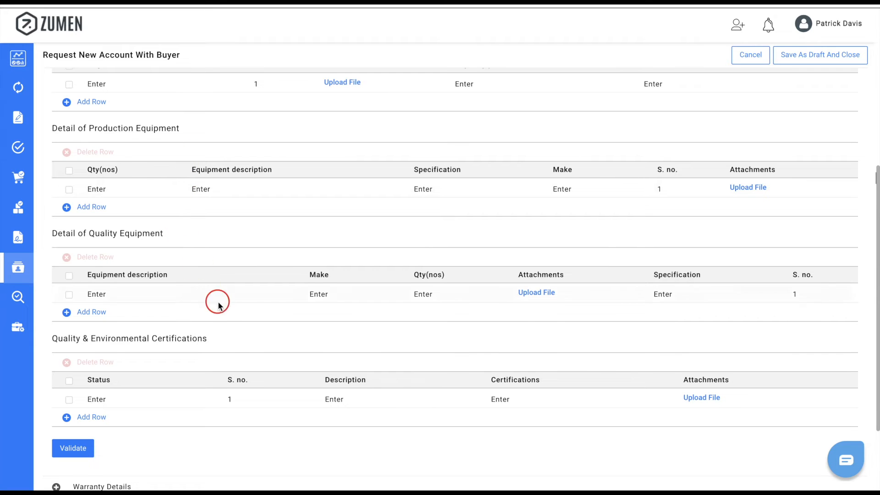
scroll(223, 338, down, 2)
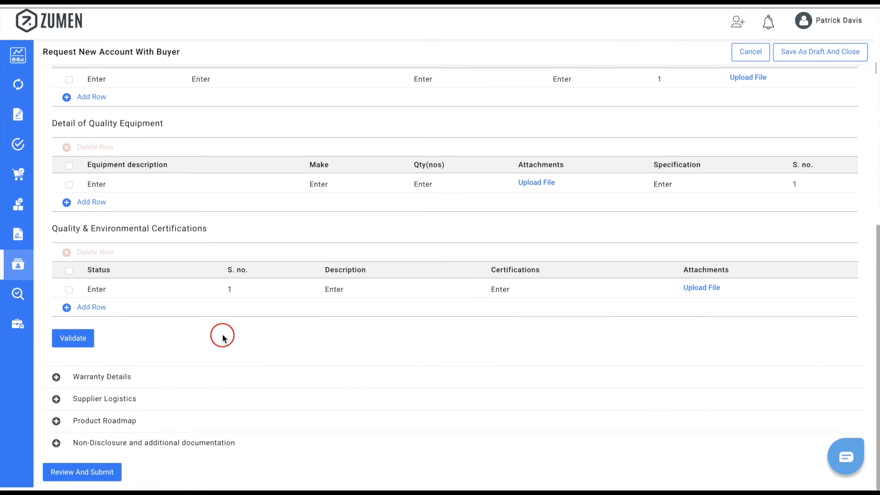
click(60, 380)
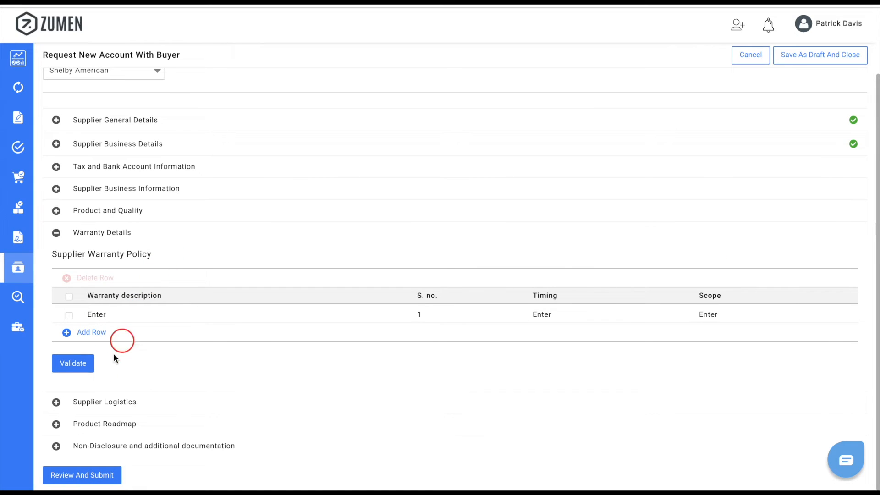
click(56, 402)
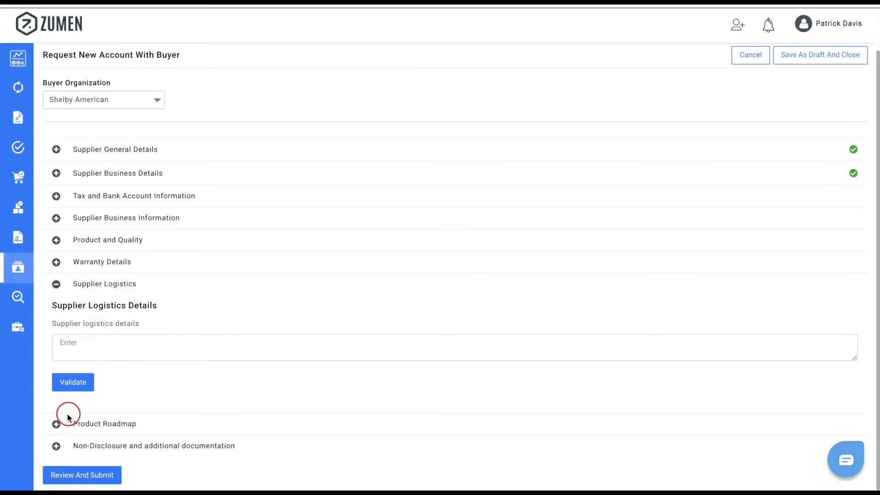
click(56, 423)
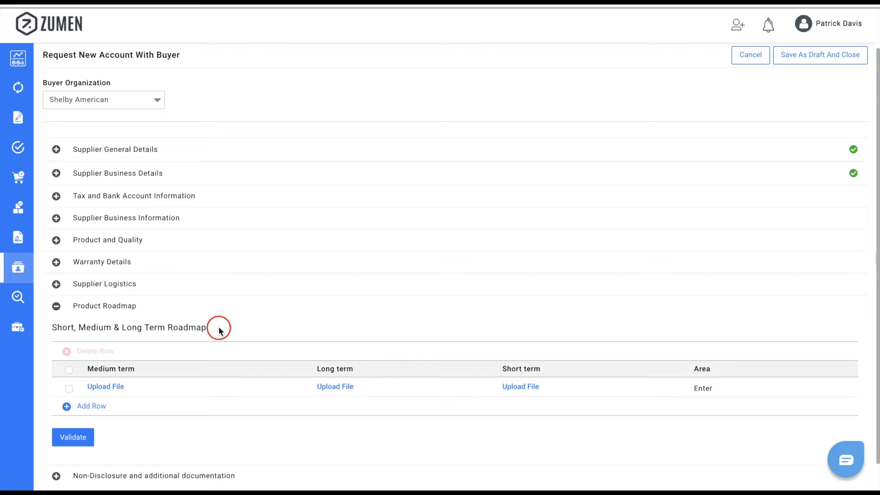
- Open Non-Disclosure and additional documentation and validate it
click(56, 476)
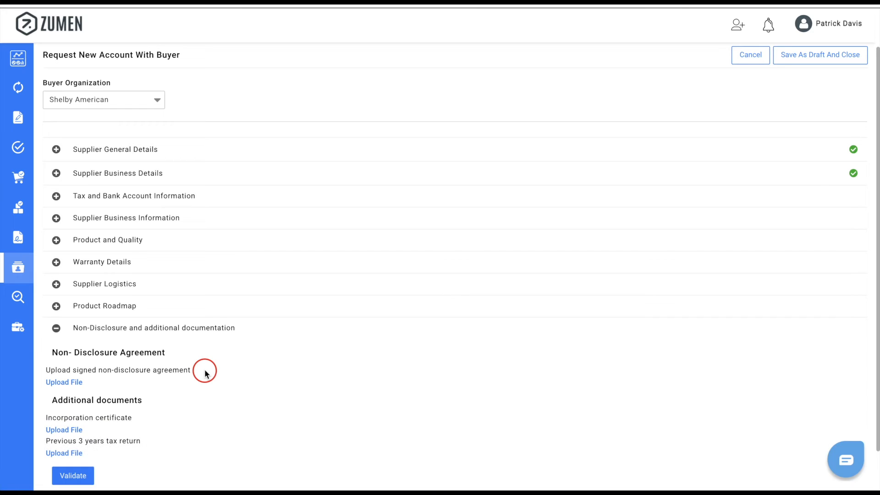
click(91, 474)
scroll(91, 475, down, 1)
- Save the request as a draft, then reopen the Thompsons Inc draft from Buyer List Drafts
scroll(184, 136, down, 3)
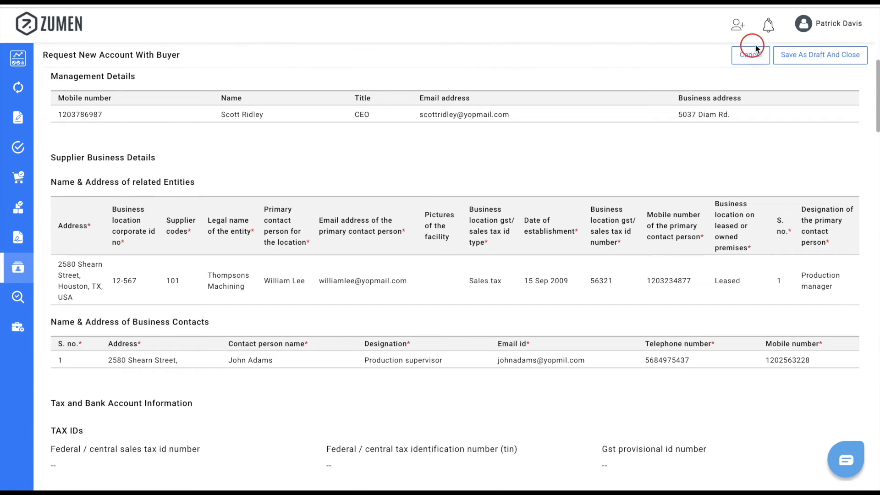
click(822, 56)
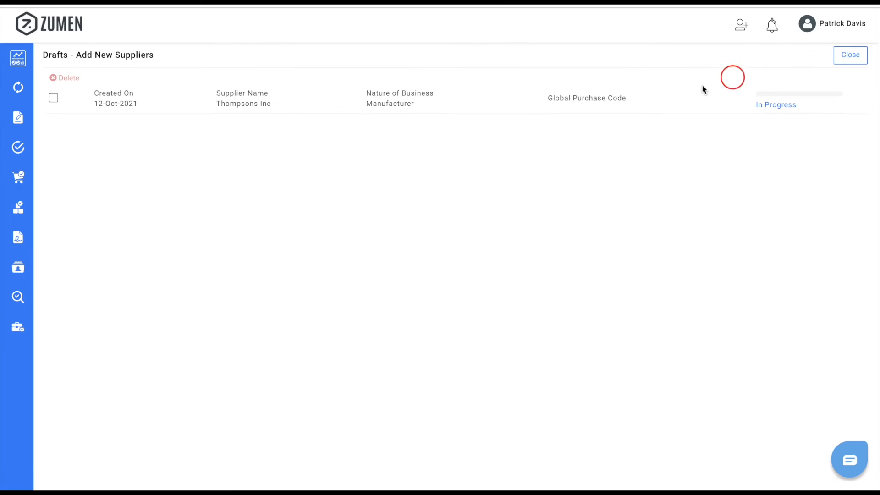
mouse_move(27, 268)
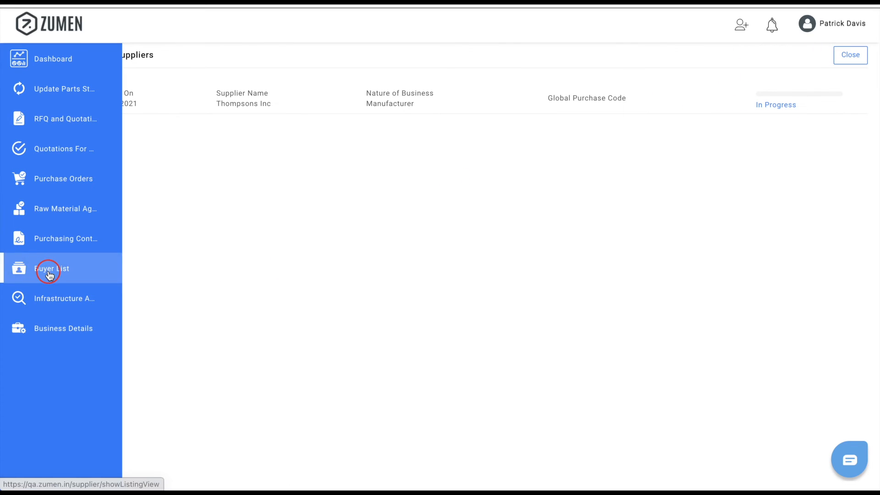
click(46, 268)
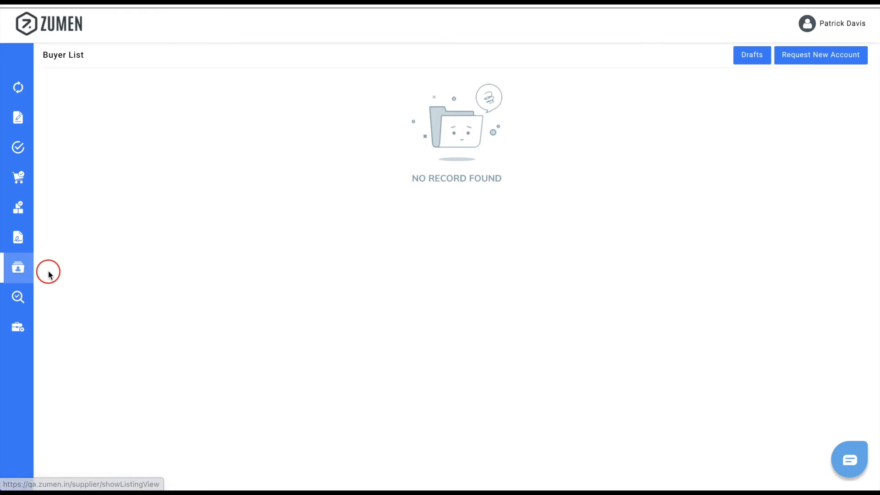
click(751, 56)
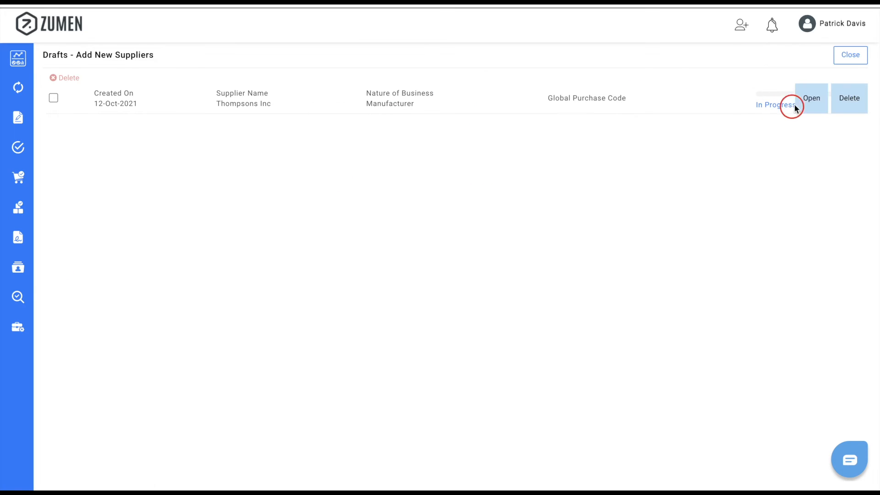
click(809, 100)
- Expand and validate the Supplier Business Details section of the Thompsons Inc draft
click(56, 220)
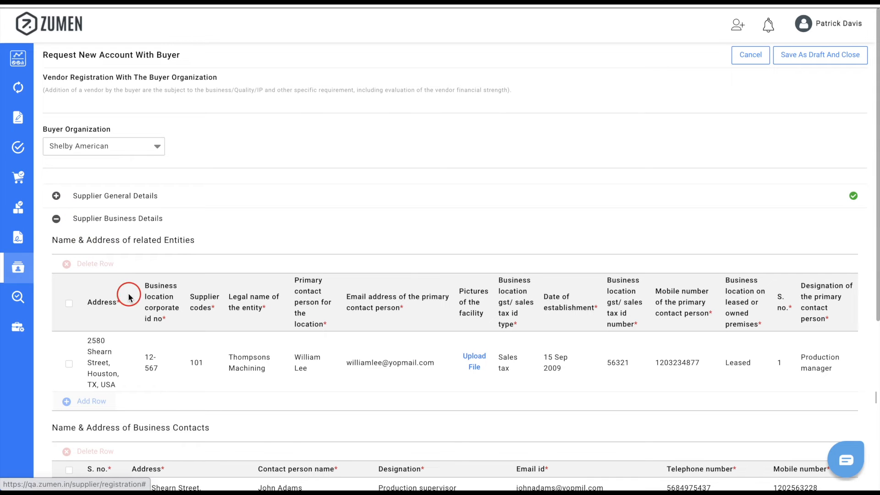
scroll(128, 293, down, 4)
click(73, 372)
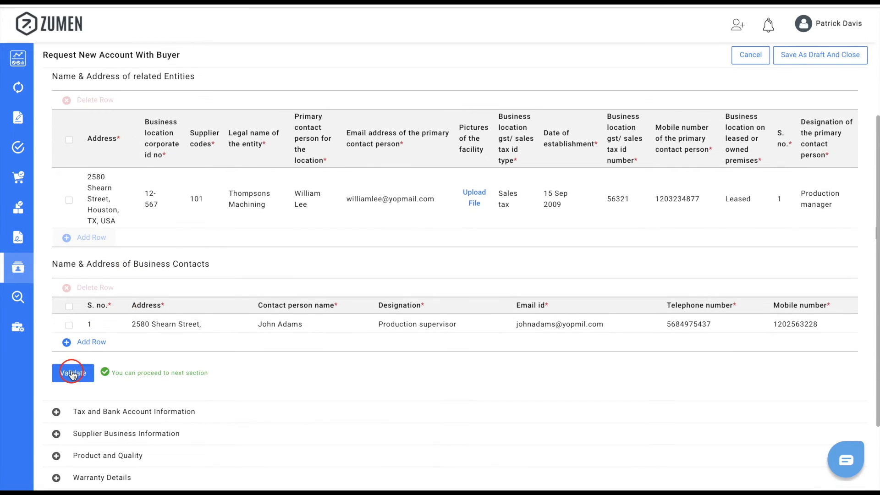
scroll(73, 373, down, 3)
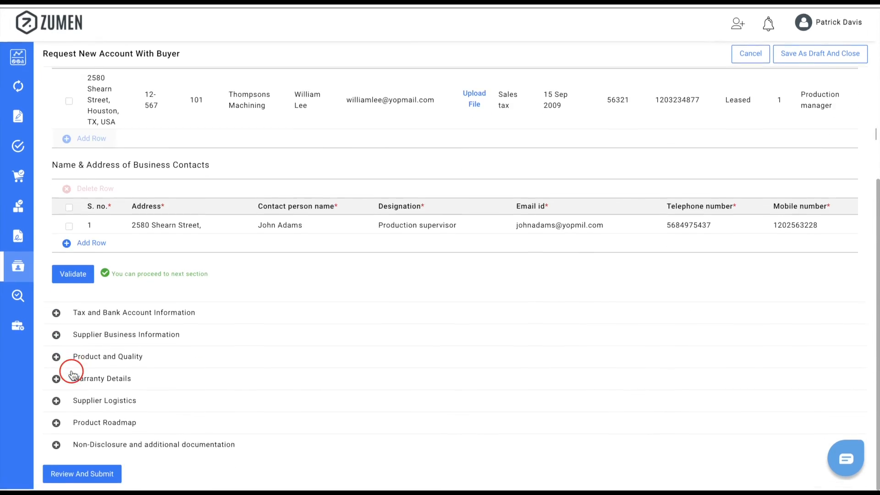
- Review the request summary and submit the account request to Shelby American
click(67, 479)
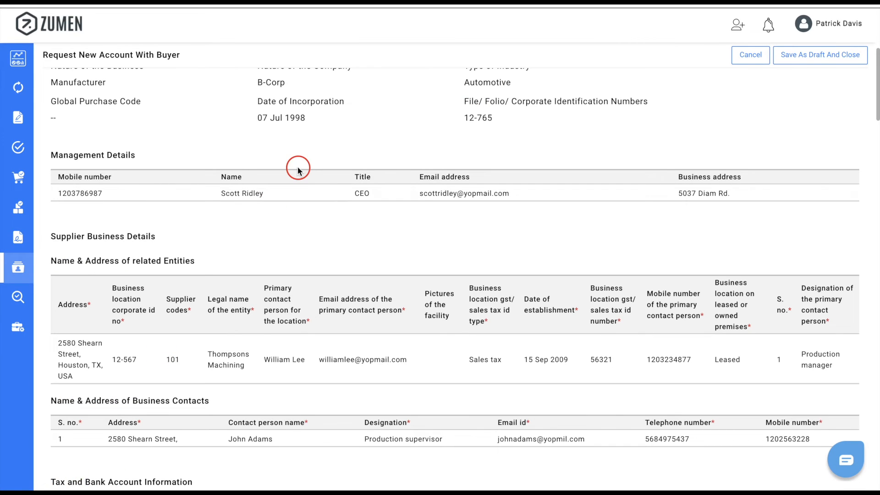
scroll(298, 168, up, 2)
scroll(290, 315, down, 10)
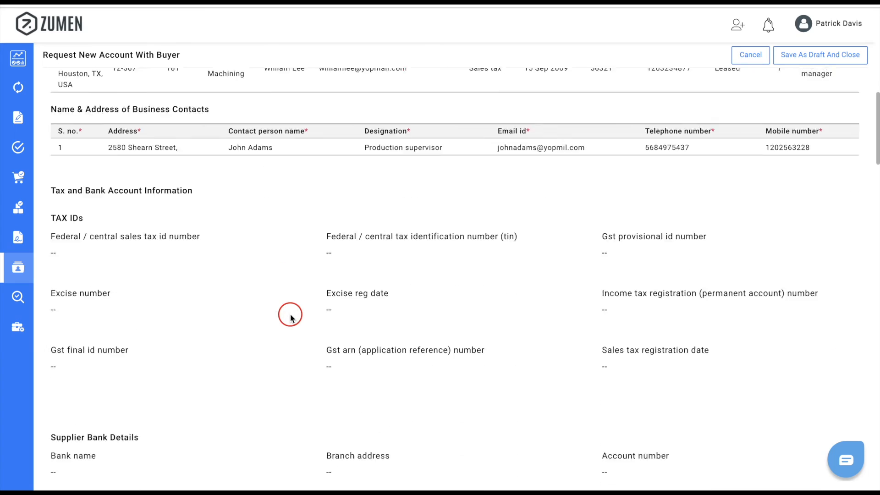
scroll(290, 314, down, 15)
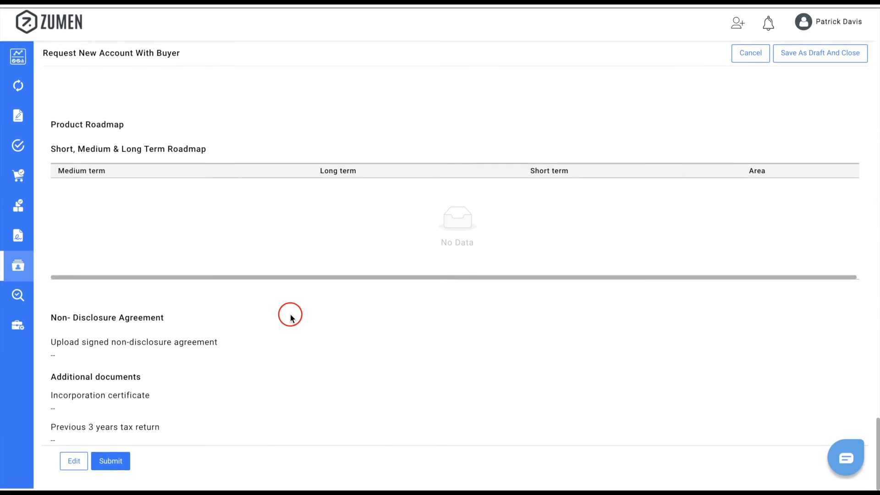
click(110, 462)
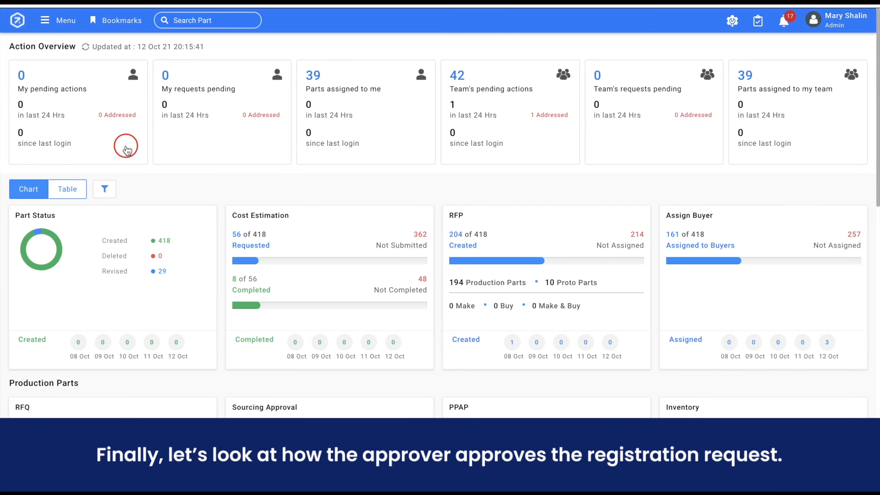
- As buyer admin, open the New Supplier Registration approval list and view Thompsons Inc's registration data
click(64, 31)
mouse_move(98, 246)
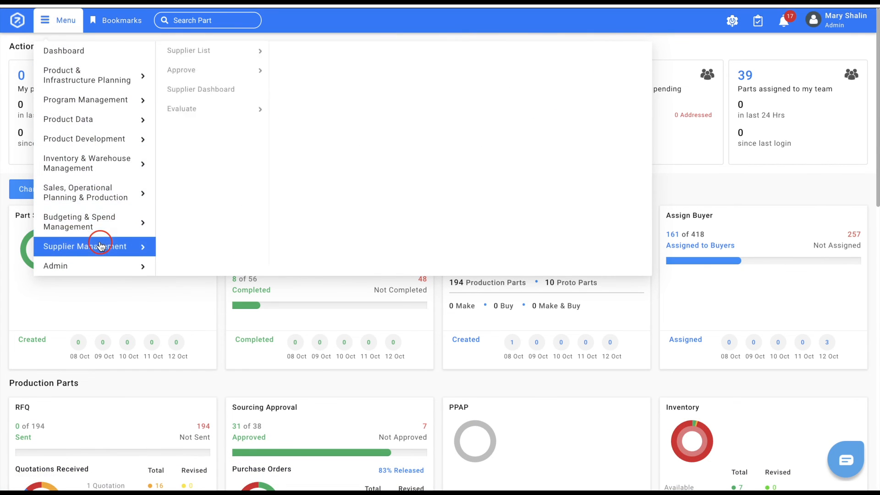
mouse_move(215, 70)
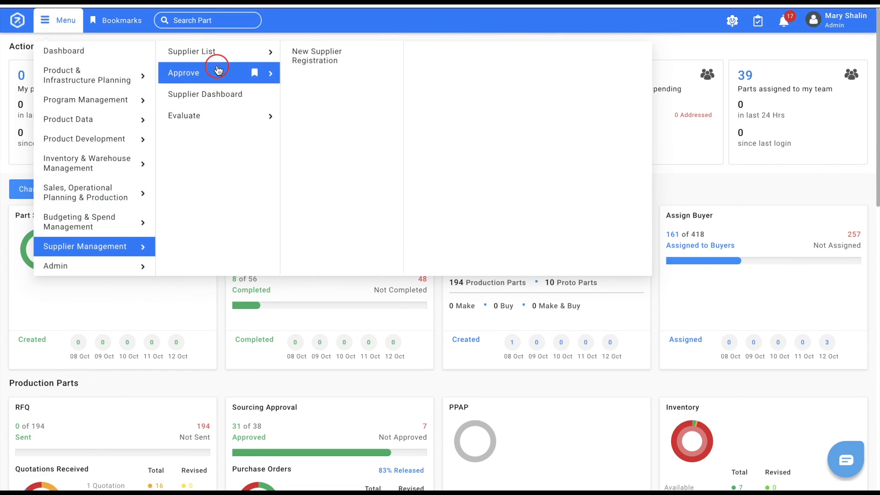
click(310, 60)
mouse_move(365, 110)
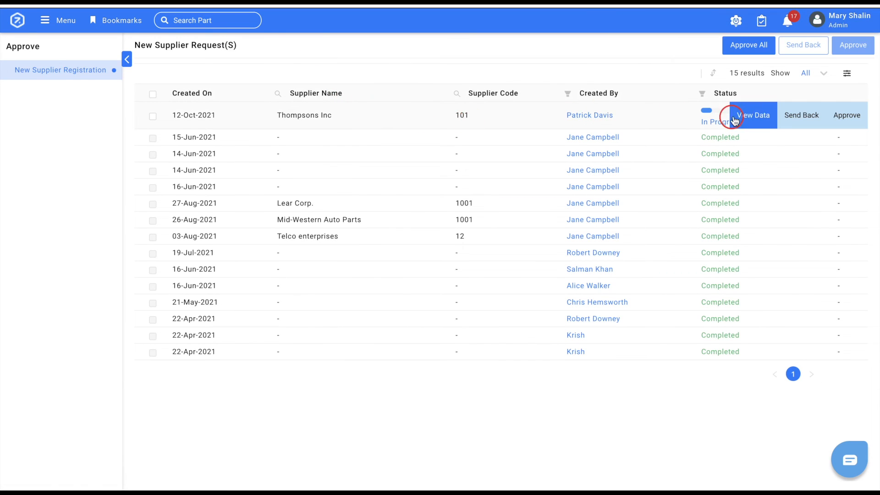
click(754, 119)
- Return to the New Supplier Registration list and approve the Thompsons Inc request
scroll(189, 276, down, 2)
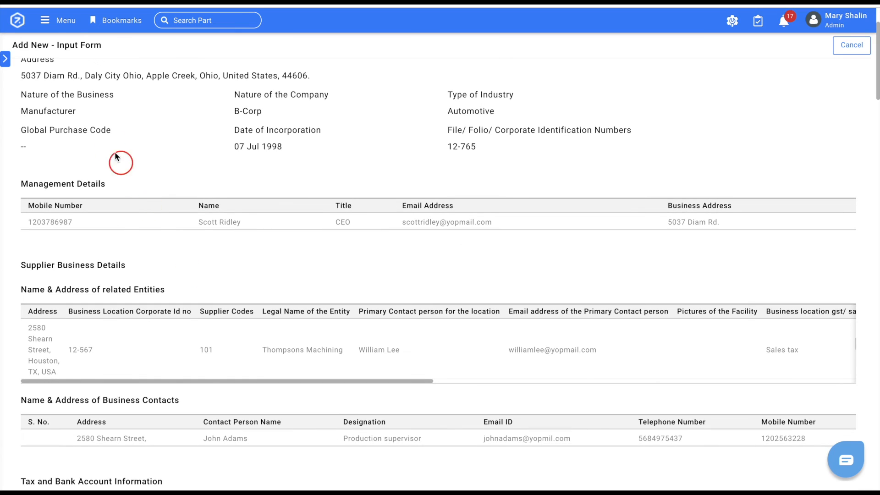
click(54, 20)
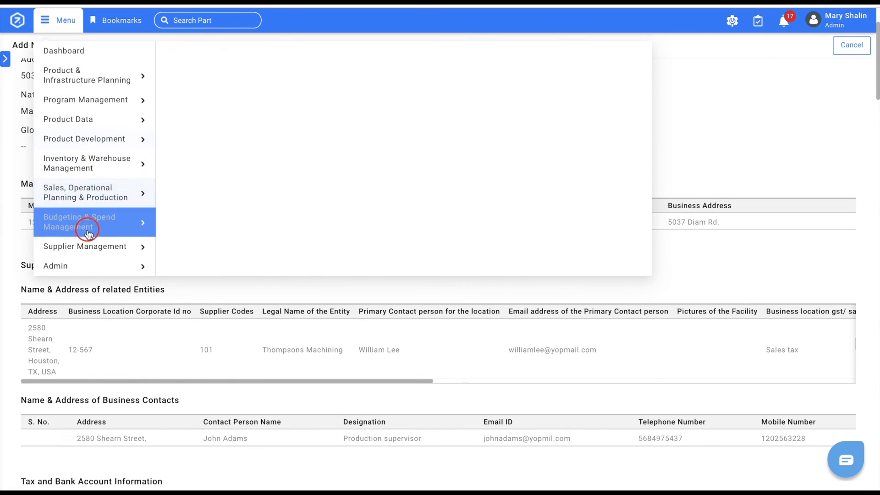
mouse_move(88, 248)
mouse_move(216, 79)
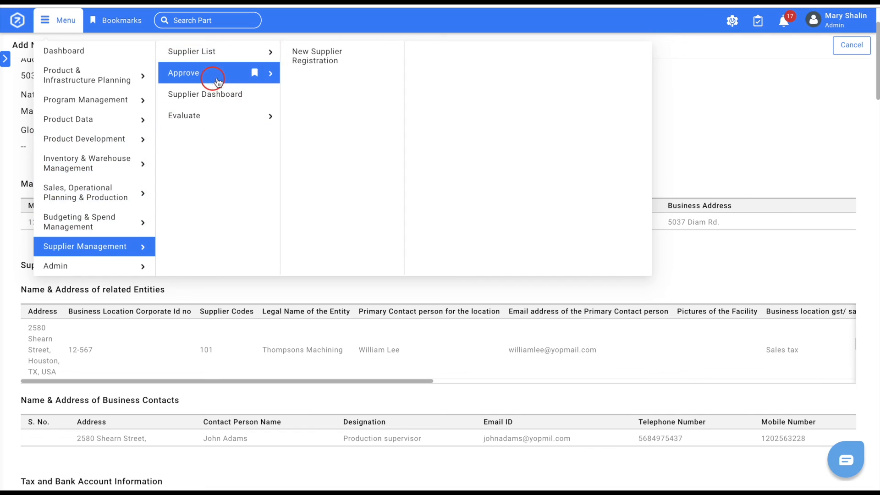
click(324, 57)
mouse_move(451, 108)
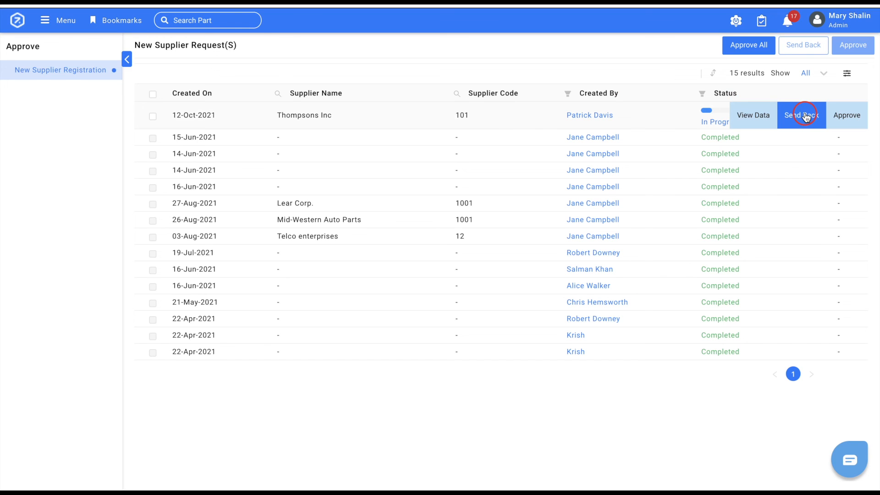
click(845, 114)
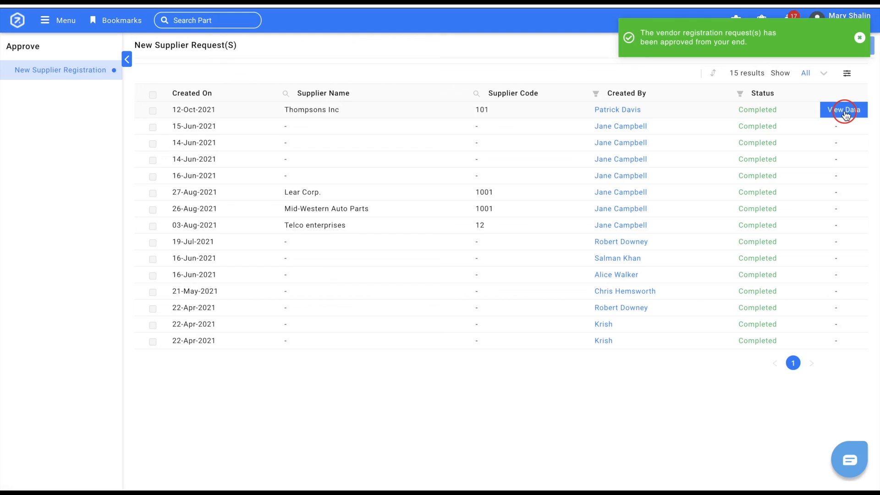